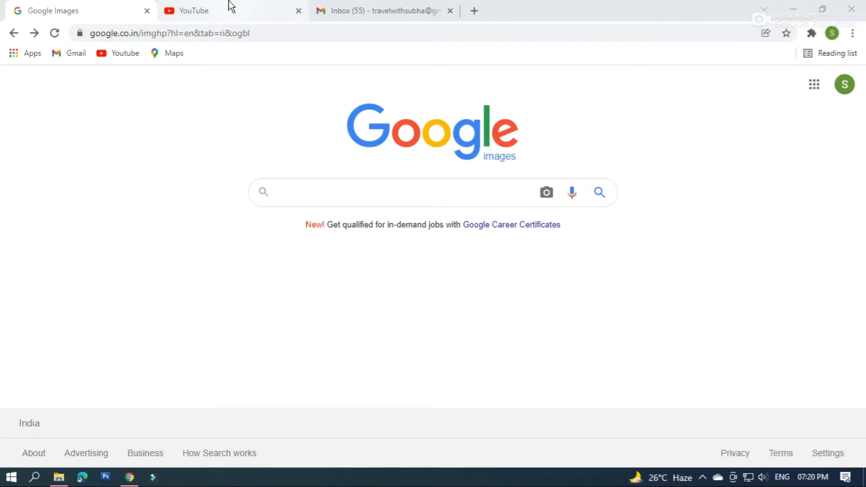
- Look through the open YouTube and Gmail tabs and return to the Google Images tab
{"action": "left_click", "coordinate": [228, 11]}
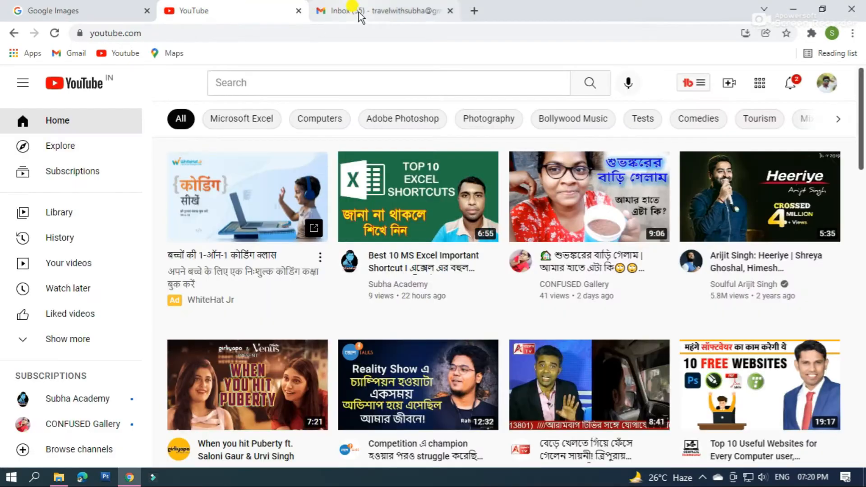
{"action": "left_click", "coordinate": [359, 12]}
{"action": "left_click", "coordinate": [239, 11]}
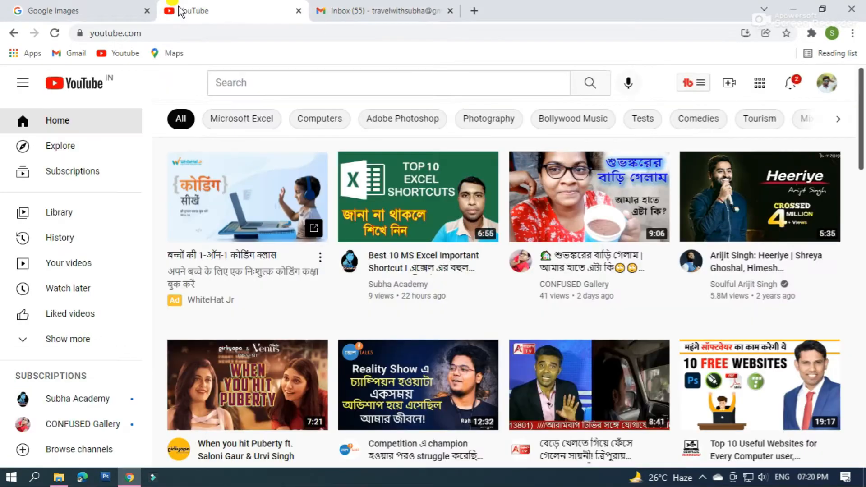
{"action": "left_click", "coordinate": [127, 10]}
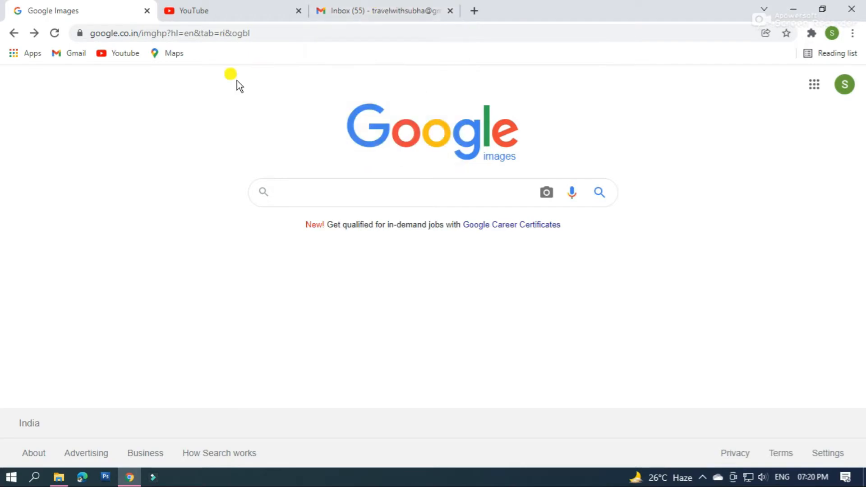
- Close the Gmail inbox tab and restore it, ending on the Google Images tab
{"action": "left_click", "coordinate": [365, 13]}
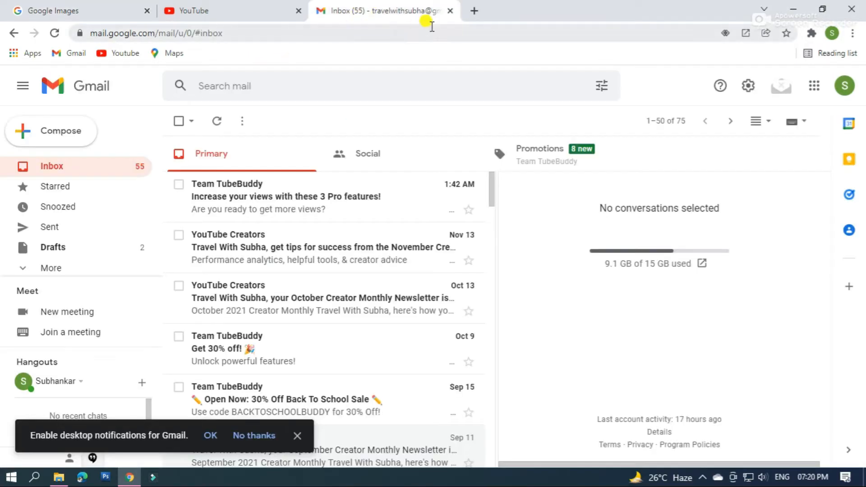
{"action": "left_click", "coordinate": [452, 11]}
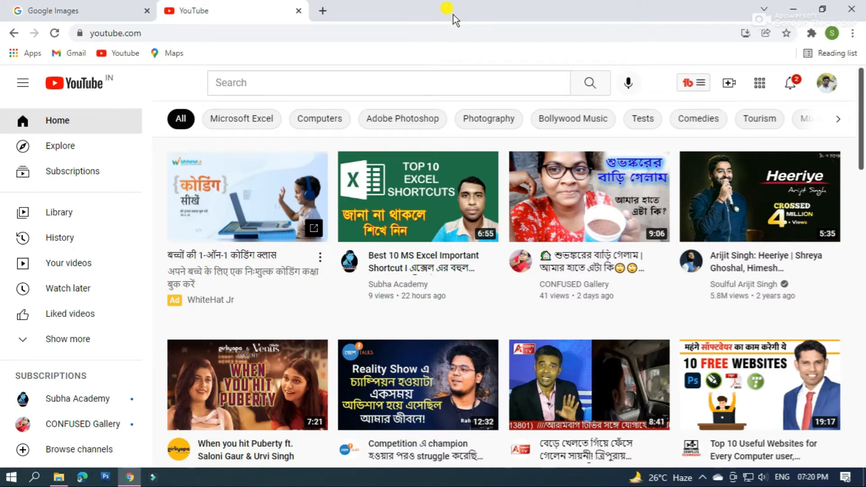
{"action": "key", "text": "ctrl+shift+t"}
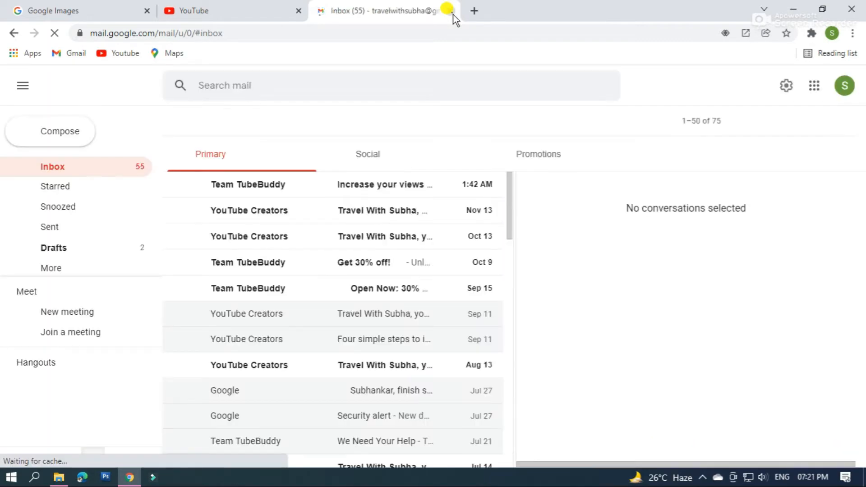
{"action": "key", "text": "ctrl+1"}
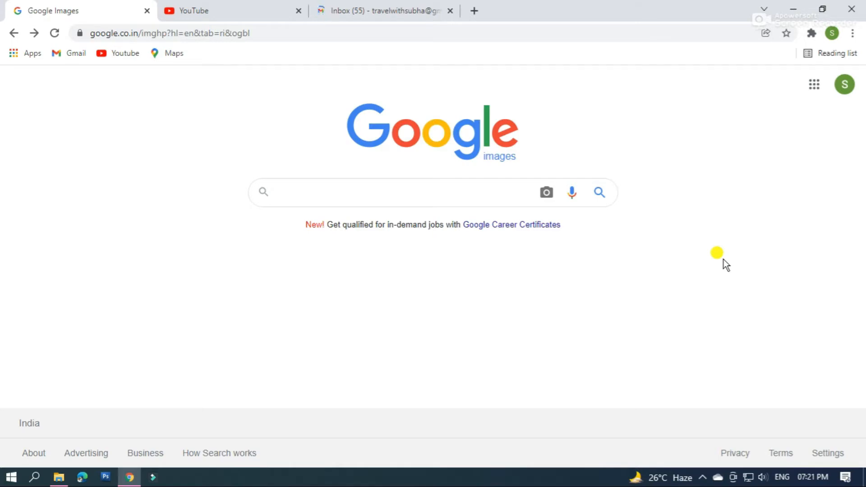
{"action": "left_click", "coordinate": [852, 33]}
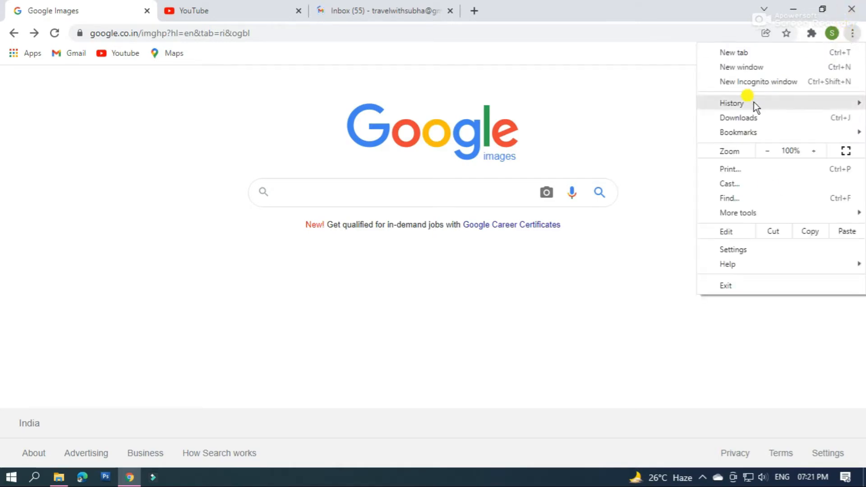
{"action": "mouse_move", "coordinate": [754, 103]}
{"action": "left_click", "coordinate": [610, 266]}
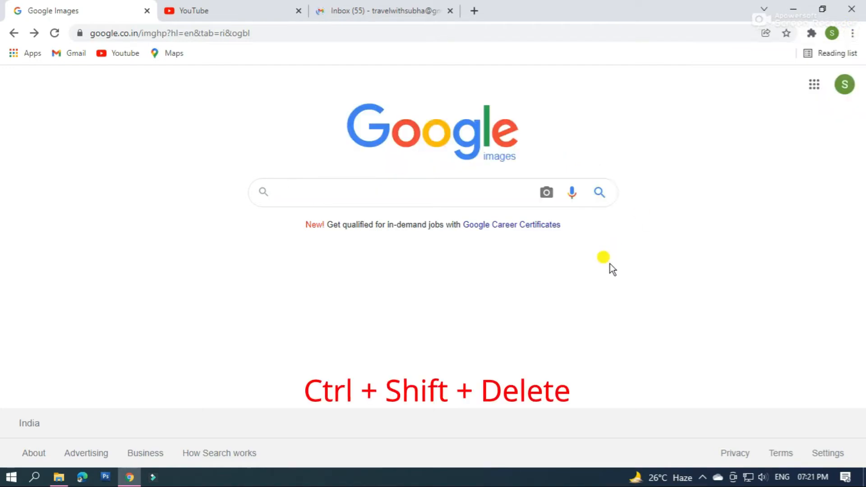
- Clear the last hour's browsing history, cookies and other site data, and cached images and files
{"action": "key", "text": "ctrl+shift+Delete"}
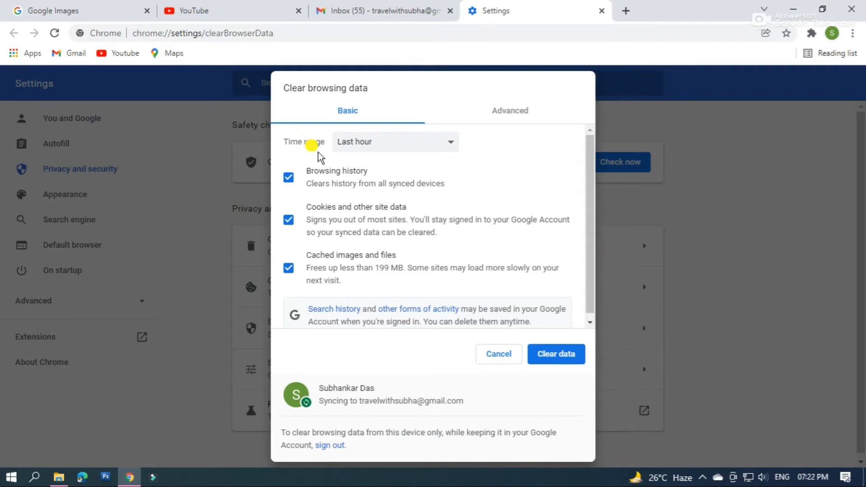
{"action": "left_click", "coordinate": [448, 144]}
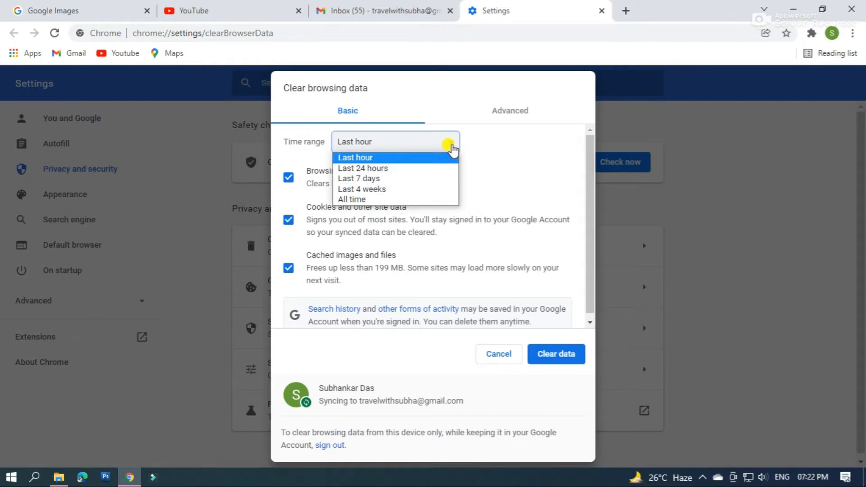
{"action": "left_click", "coordinate": [395, 157]}
{"action": "left_click", "coordinate": [552, 354]}
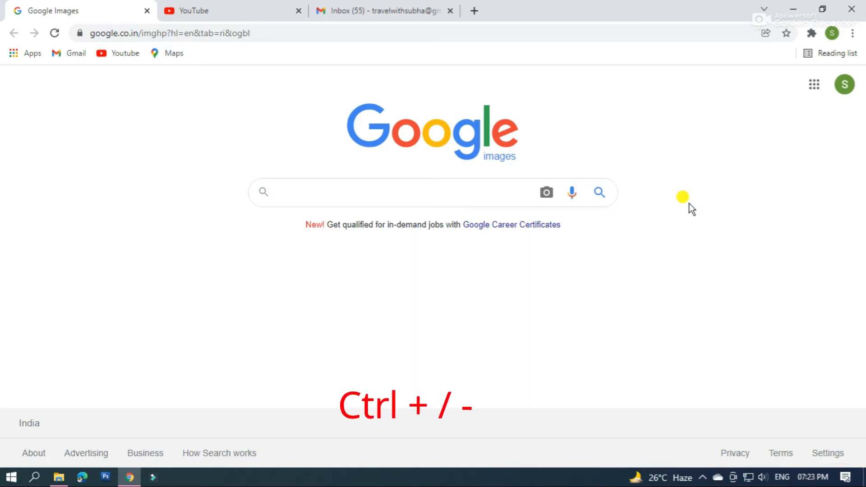
- Zoom the Google Images page in to 175% and restore it to 100%
{"action": "key", "text": "ctrl+plus"}
{"action": "key", "text": "ctrl+plus"}
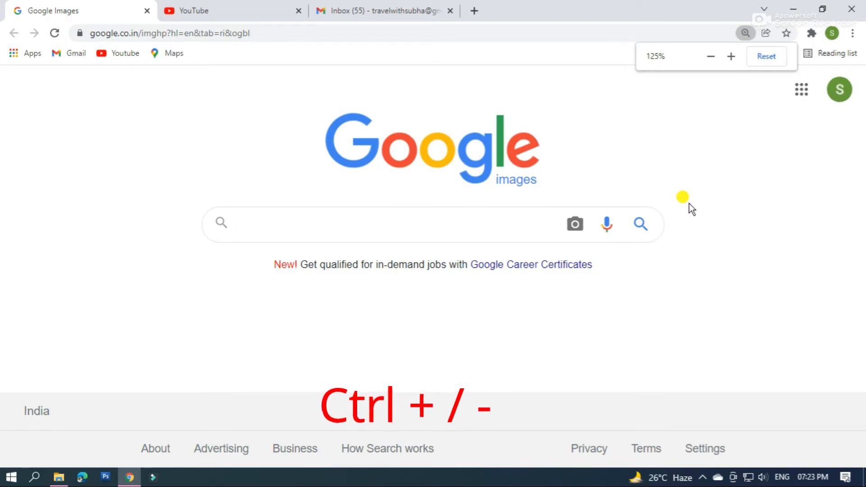
{"action": "key", "text": "ctrl+plus"}
{"action": "key", "text": "ctrl+plus"}
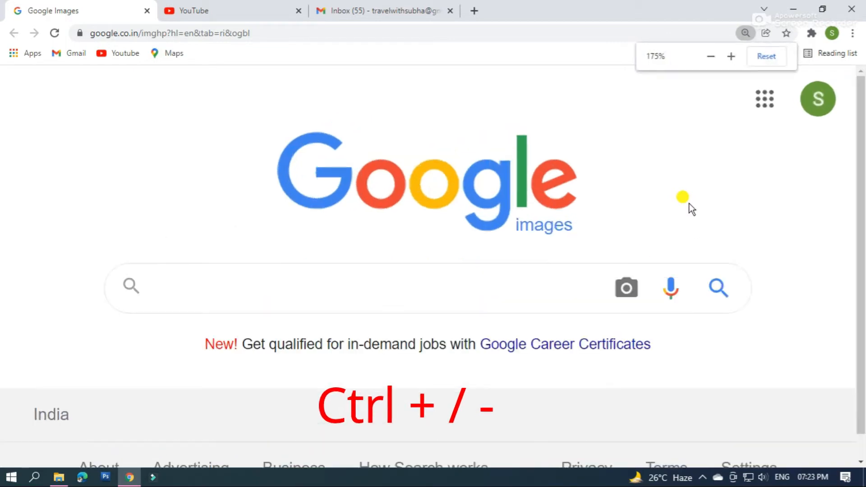
{"action": "key", "text": "ctrl+minus"}
{"action": "key", "text": "ctrl+minus"}
{"action": "key", "text": "ctrl+minus"}
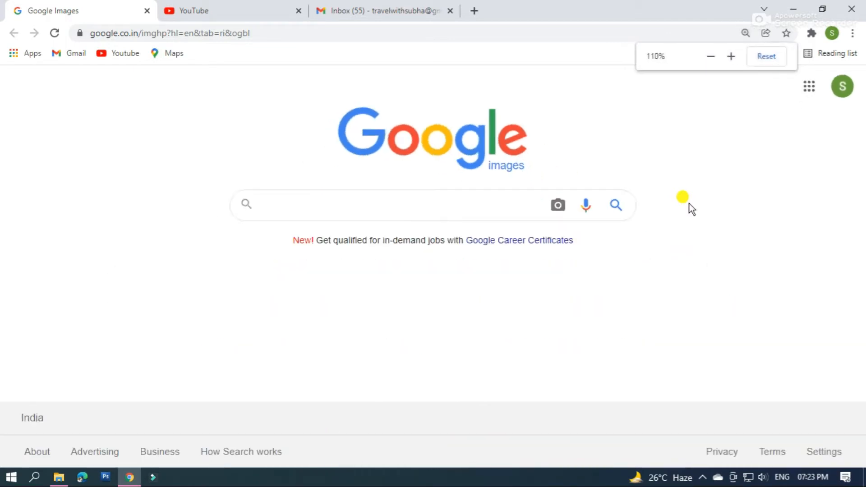
{"action": "key", "text": "ctrl+minus"}
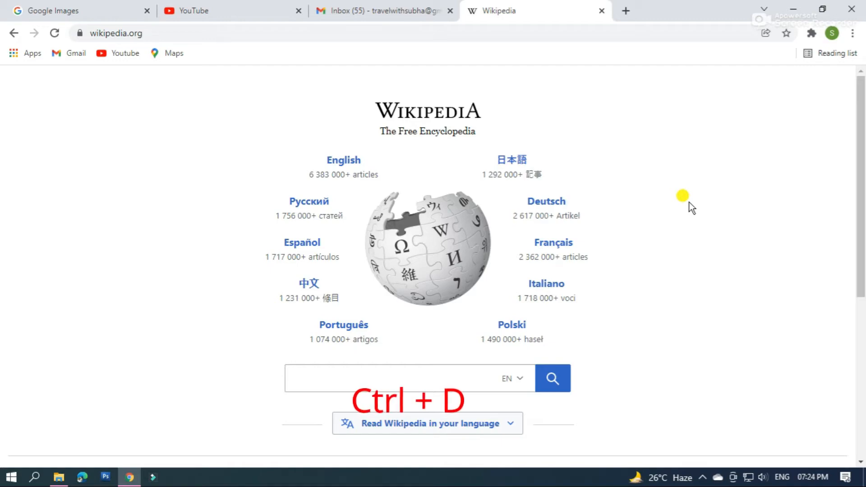
- Bookmark the Wikipedia home page under the name Wikipedia in the Bookmarks bar folder
{"action": "key", "text": "ctrl+d"}
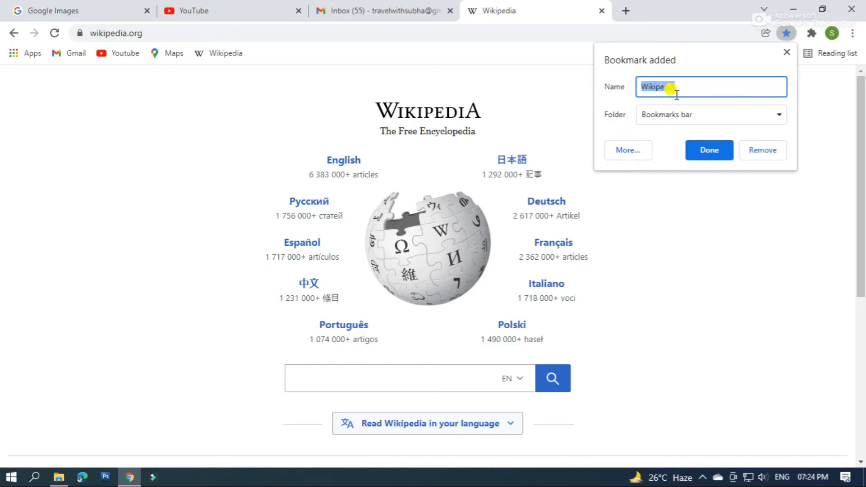
{"action": "left_click", "coordinate": [710, 150]}
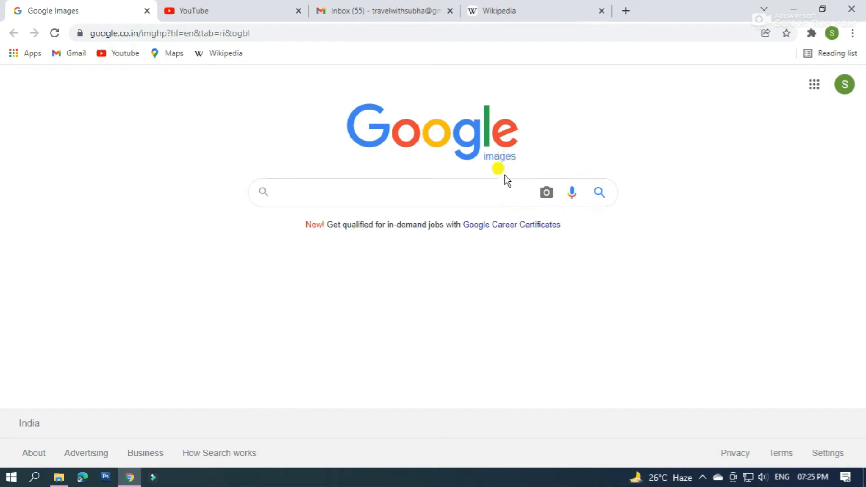
- Run a Google search by image with IMG_20210528_182340366.jpg from the Desktop and review the pages that include matching images
{"action": "left_click", "coordinate": [547, 195]}
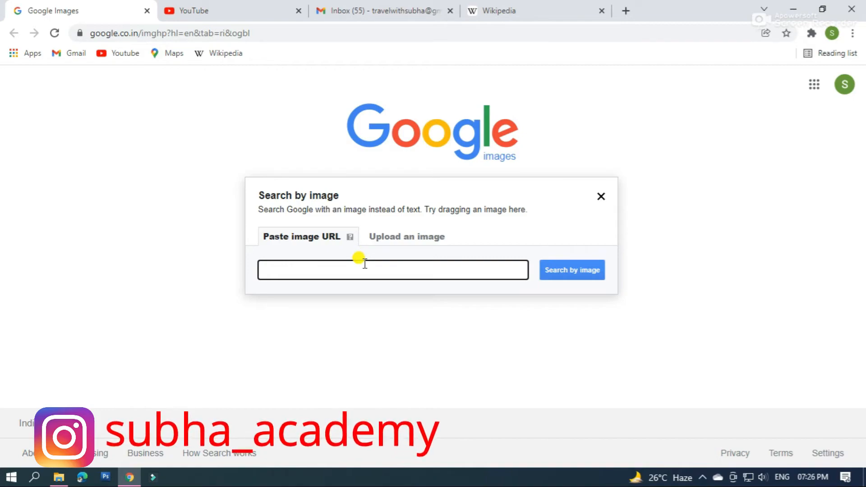
{"action": "left_click", "coordinate": [407, 238]}
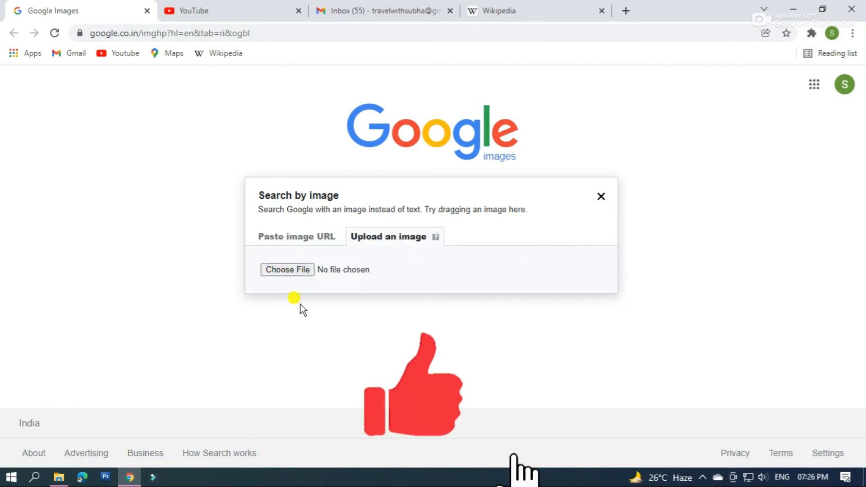
{"action": "left_click", "coordinate": [298, 272]}
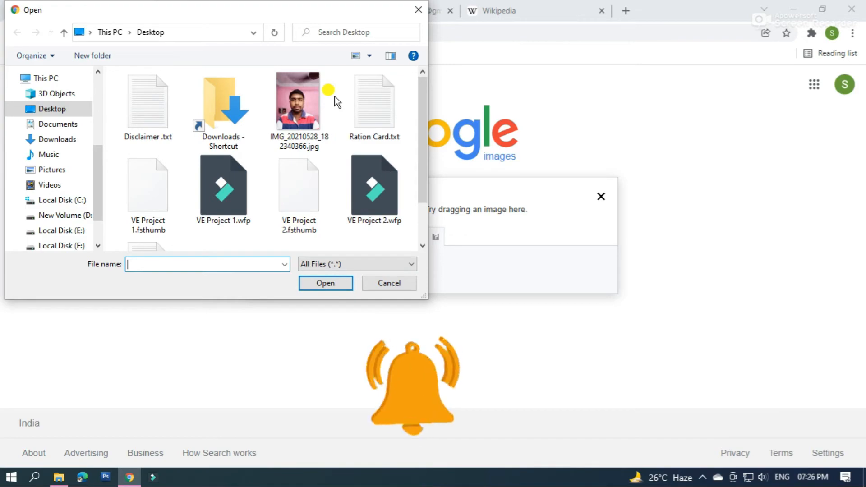
{"action": "left_click", "coordinate": [300, 105]}
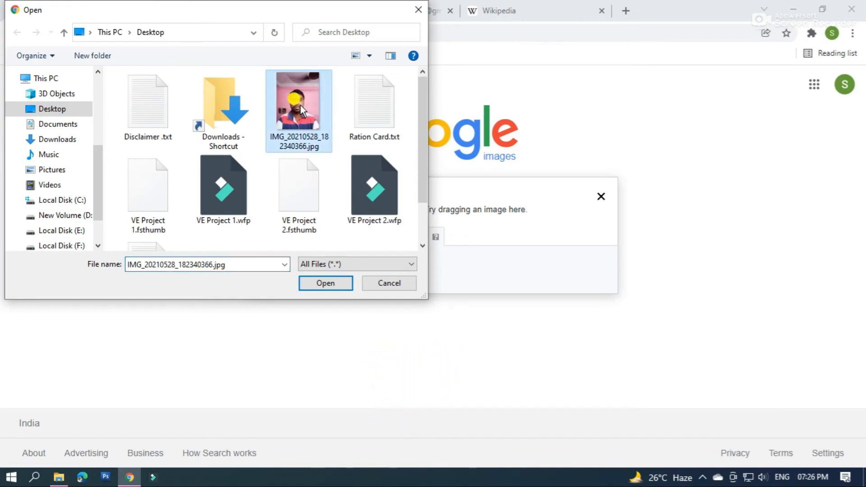
{"action": "left_click", "coordinate": [326, 285]}
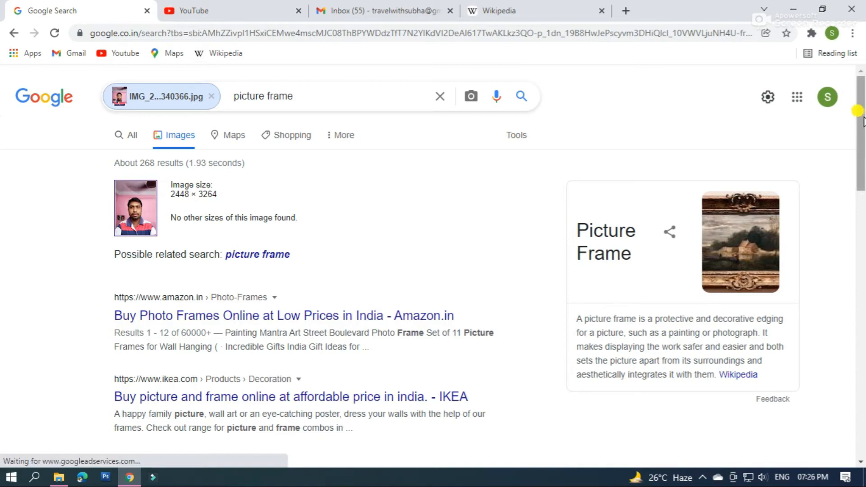
{"action": "left_click_drag", "start_coordinate": [859, 135], "coordinate": [862, 302]}
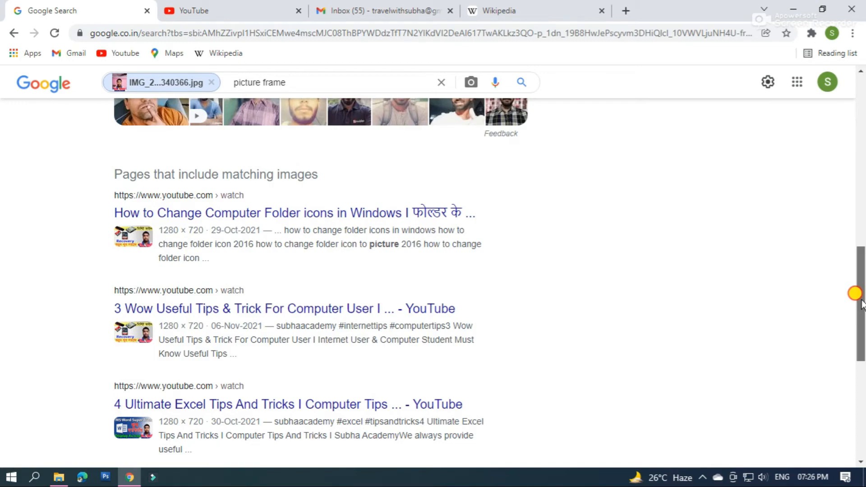
{"action": "left_click_drag", "start_coordinate": [862, 303], "coordinate": [862, 309]}
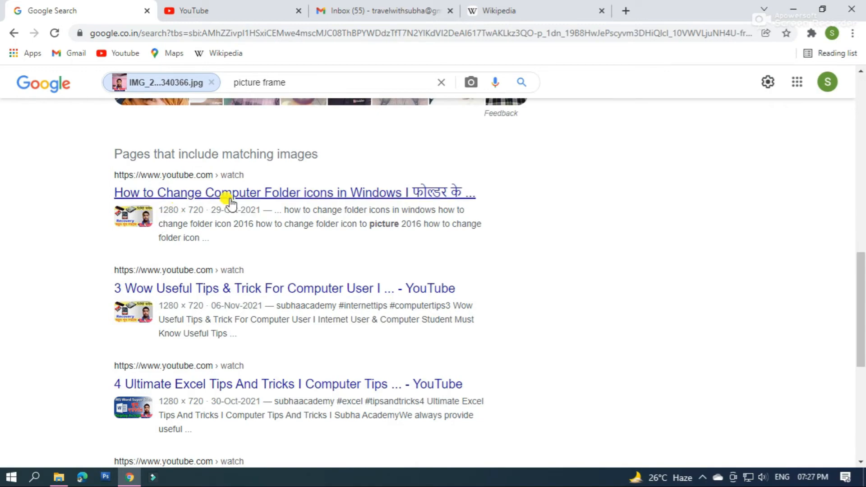
{"action": "left_click_drag", "start_coordinate": [860, 283], "coordinate": [861, 311]}
- Open the Chrome apps page in a new tab and create a Desktop shortcut for YouTube
{"action": "key", "text": "ctrl+t"}
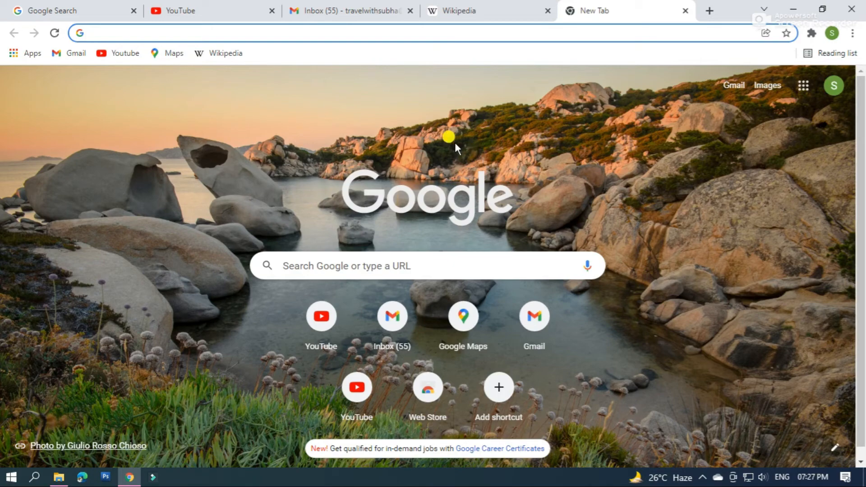
{"action": "left_click", "coordinate": [26, 54]}
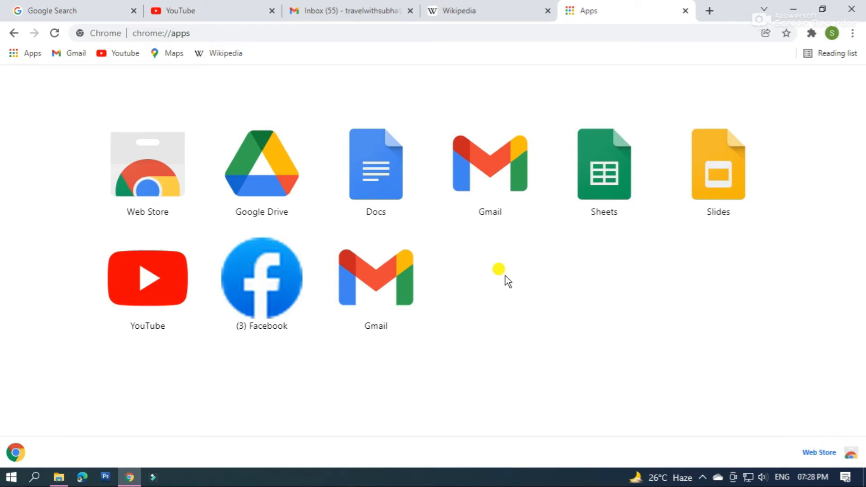
{"action": "right_click", "coordinate": [171, 268]}
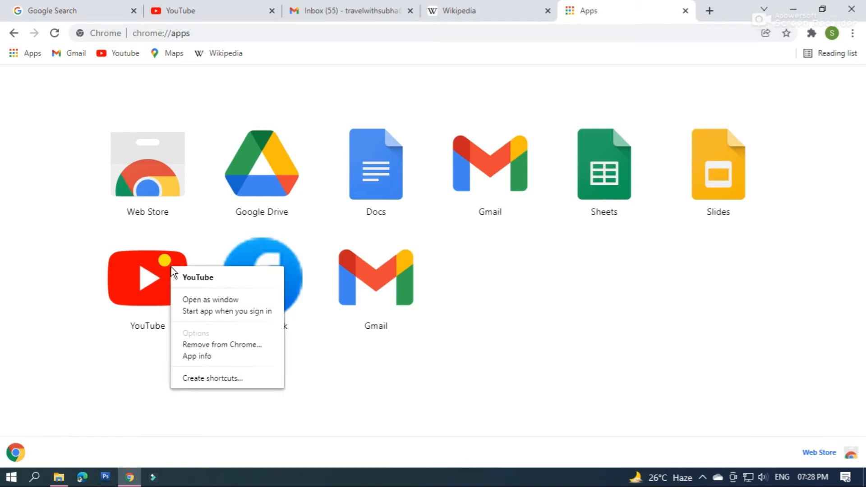
{"action": "left_click", "coordinate": [216, 380]}
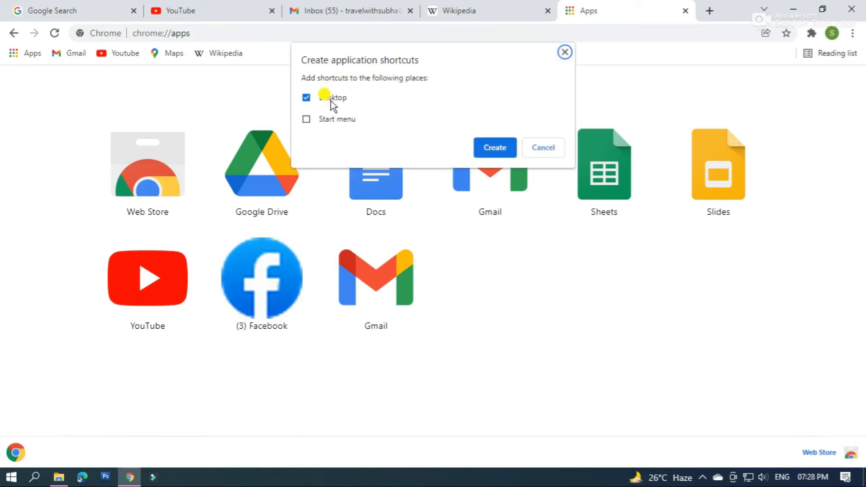
{"action": "left_click", "coordinate": [482, 152]}
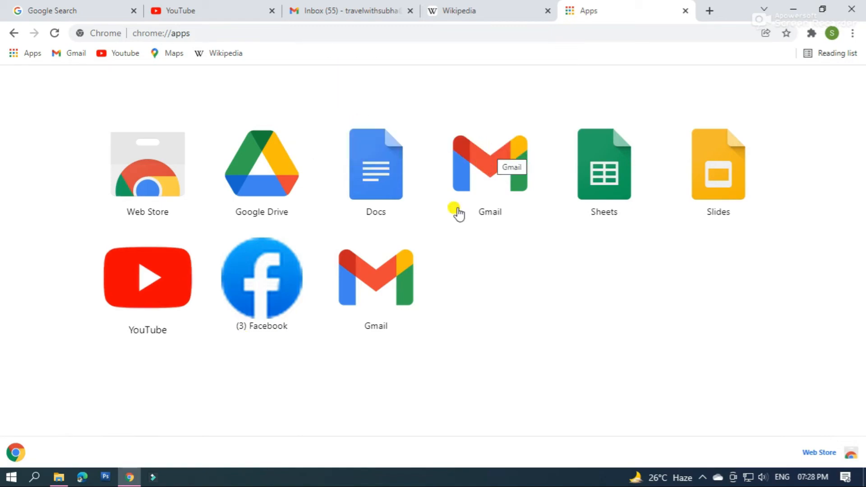
- Create a Desktop shortcut for the Facebook app
{"action": "right_click", "coordinate": [272, 255]}
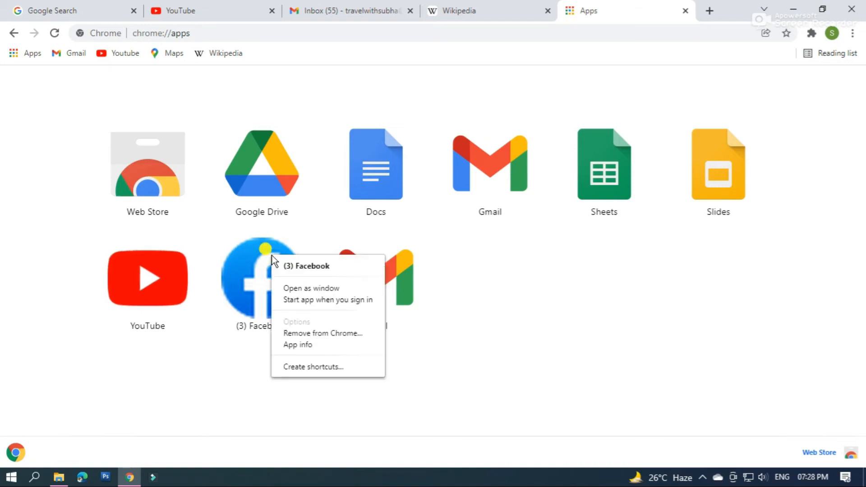
{"action": "left_click", "coordinate": [310, 366]}
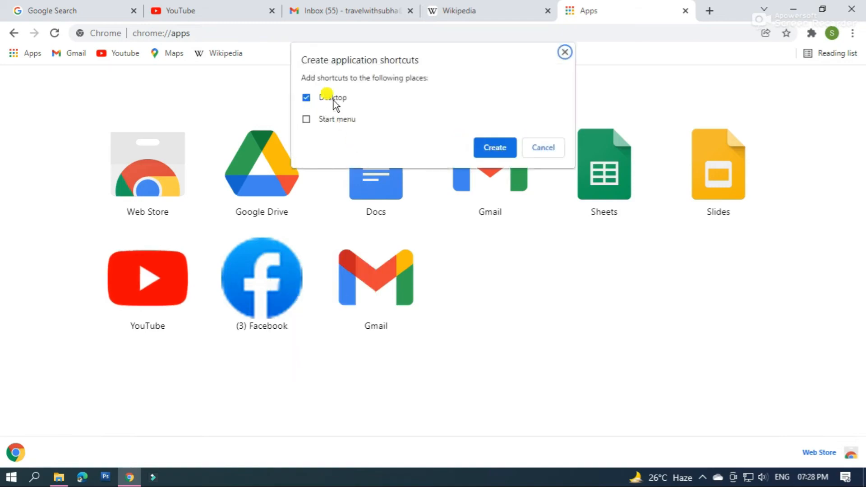
{"action": "left_click", "coordinate": [482, 144]}
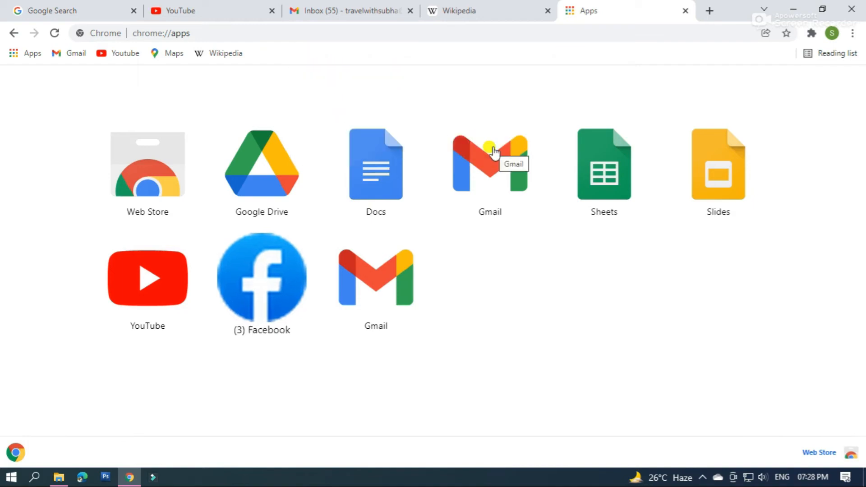
- Minimize the browser and refresh the Windows desktop to check the new app shortcuts
{"action": "left_click", "coordinate": [794, 9]}
{"action": "right_click", "coordinate": [166, 198]}
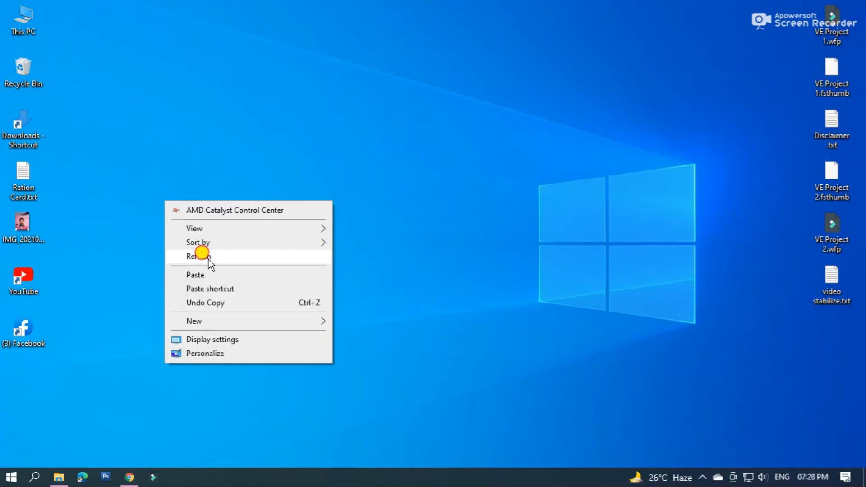
{"action": "left_click", "coordinate": [208, 260]}
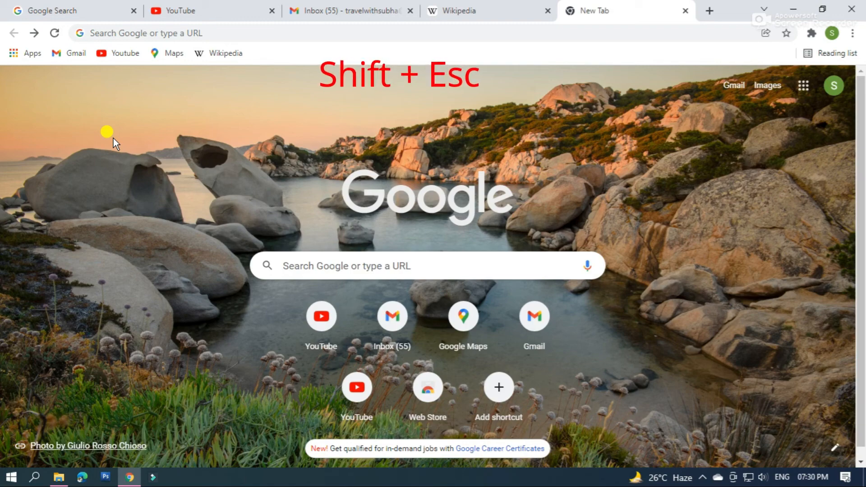
- Open the browser's Task Manager and look through the entries for the Google Search, YouTube and Gmail inbox tabs
{"action": "key", "text": "shift+Escape"}
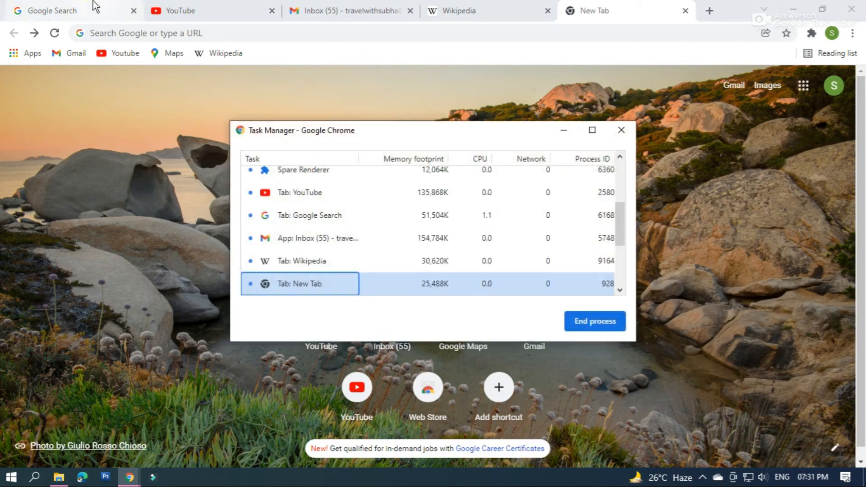
{"action": "mouse_move", "coordinate": [95, 5]}
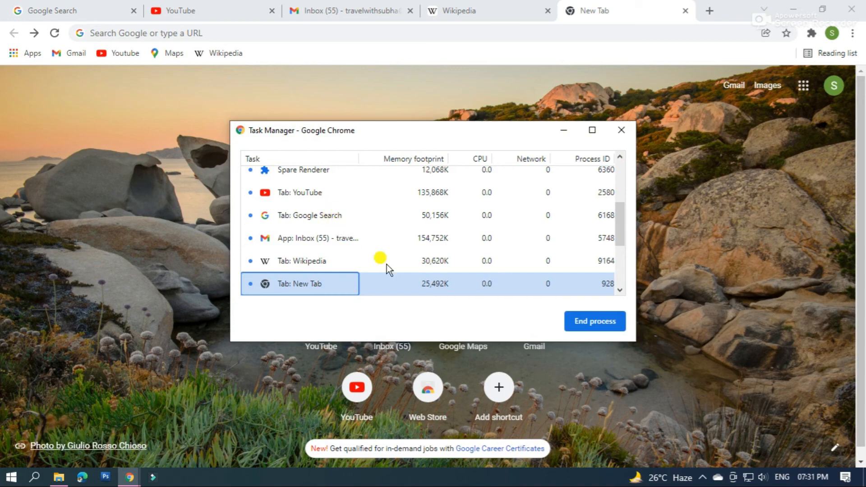
{"action": "left_click", "coordinate": [316, 217]}
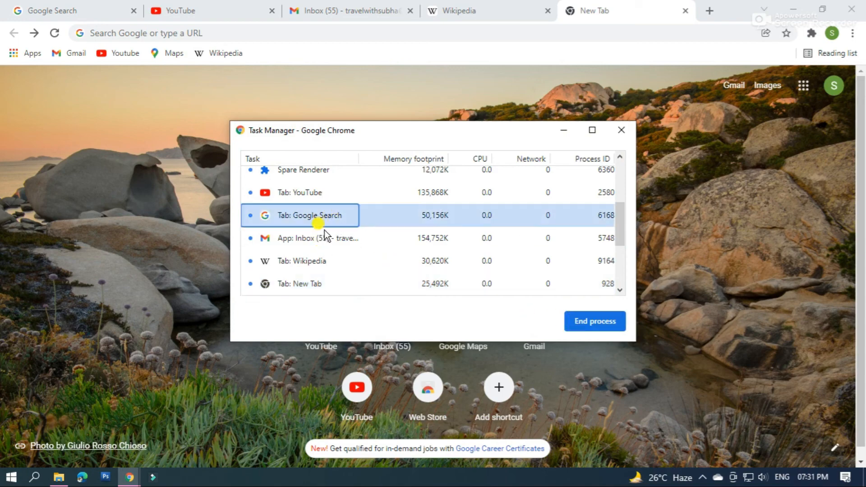
{"action": "left_click", "coordinate": [324, 195]}
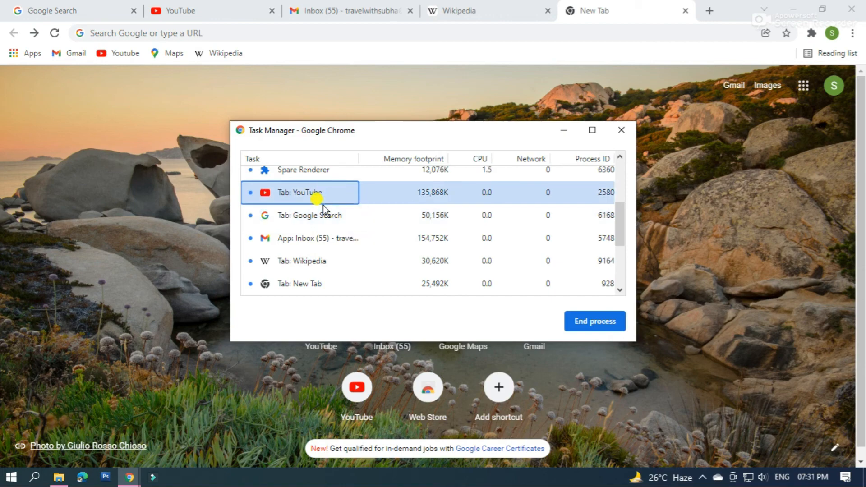
{"action": "left_click", "coordinate": [334, 243]}
- End the processes of the Wikipedia tab and the Gmail inbox app in the browser's Task Manager
{"action": "left_click", "coordinate": [327, 260]}
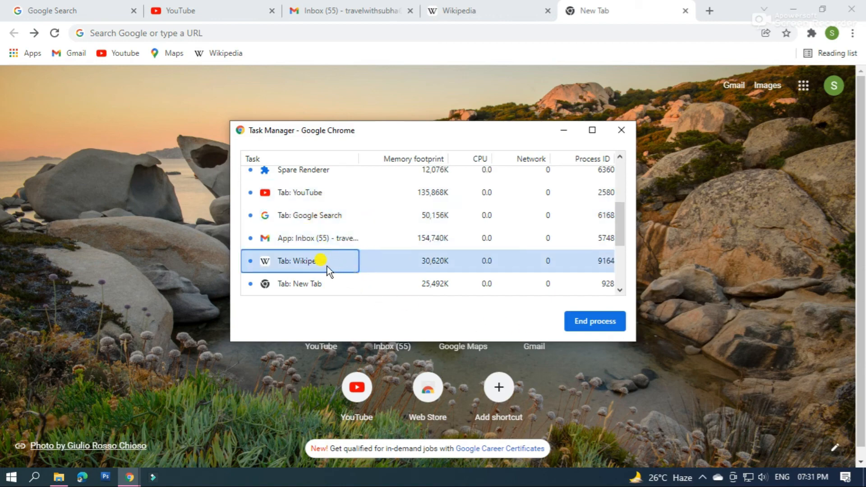
{"action": "left_click", "coordinate": [582, 328]}
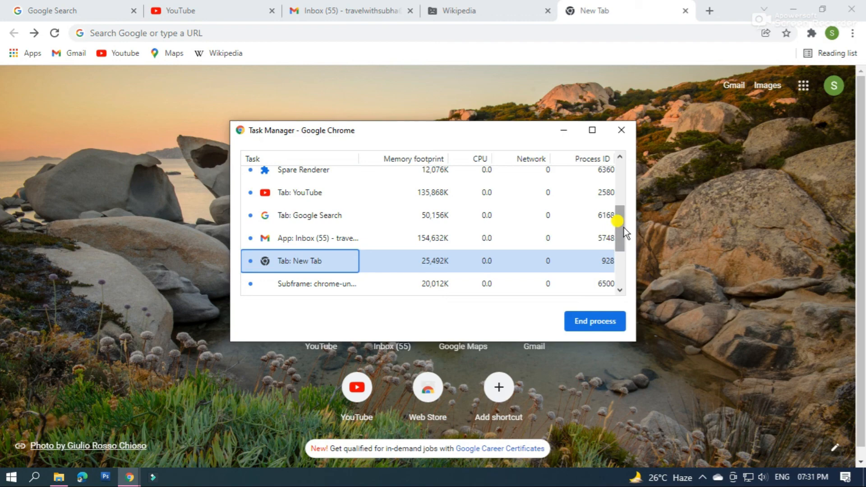
{"action": "left_click", "coordinate": [344, 243]}
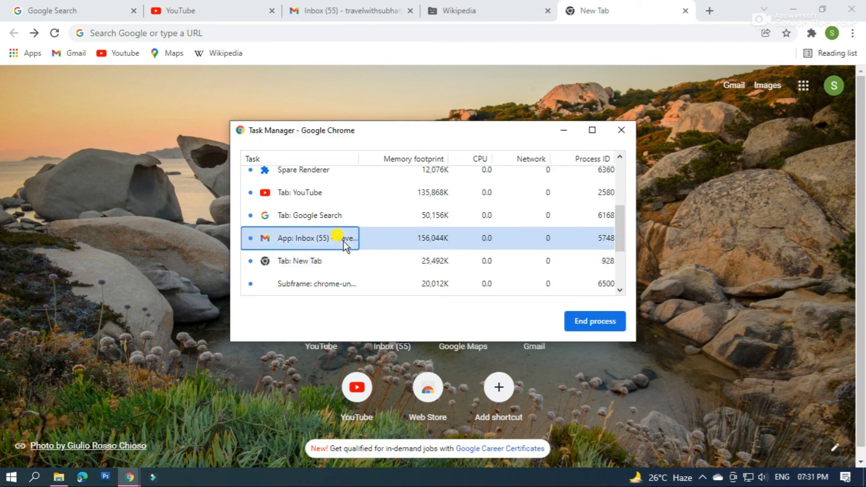
{"action": "left_click", "coordinate": [603, 325]}
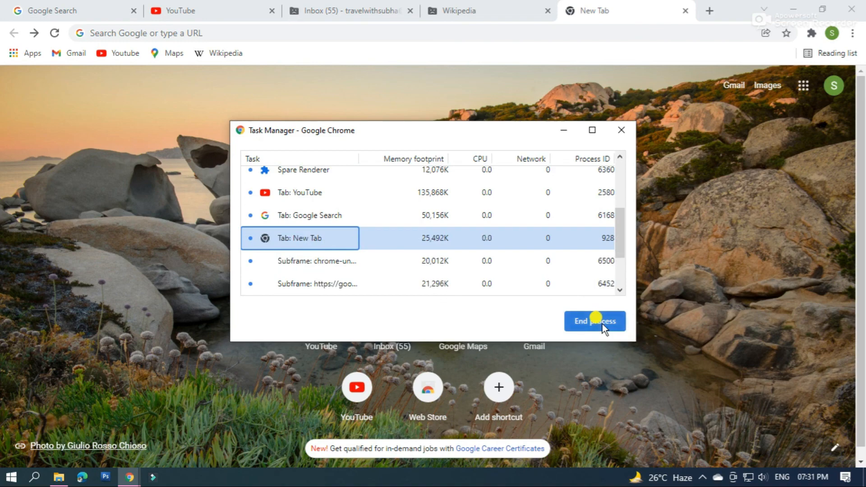